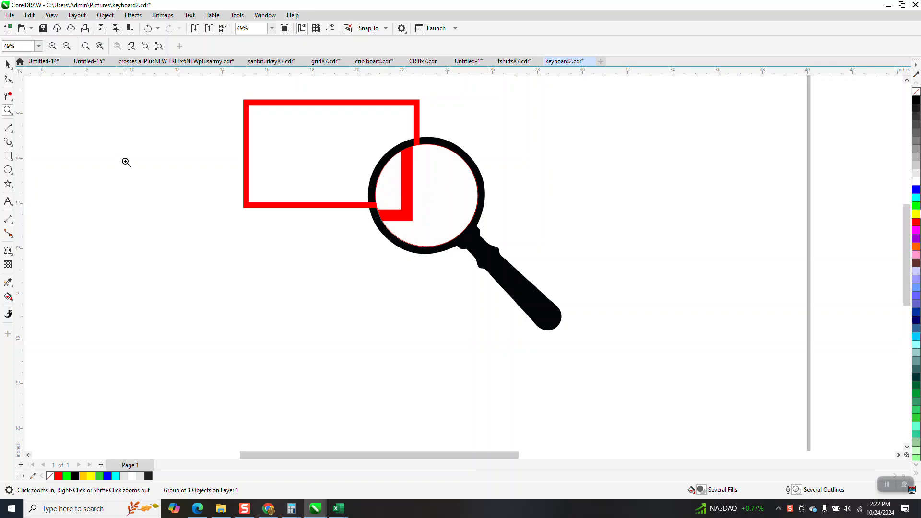
Step: Place a copy of the black magnifying glass outside the page, beyond its right edge
left_click(8, 64)
scroll(269, 166, "down", 2)
scroll(465, 191, "down", 2)
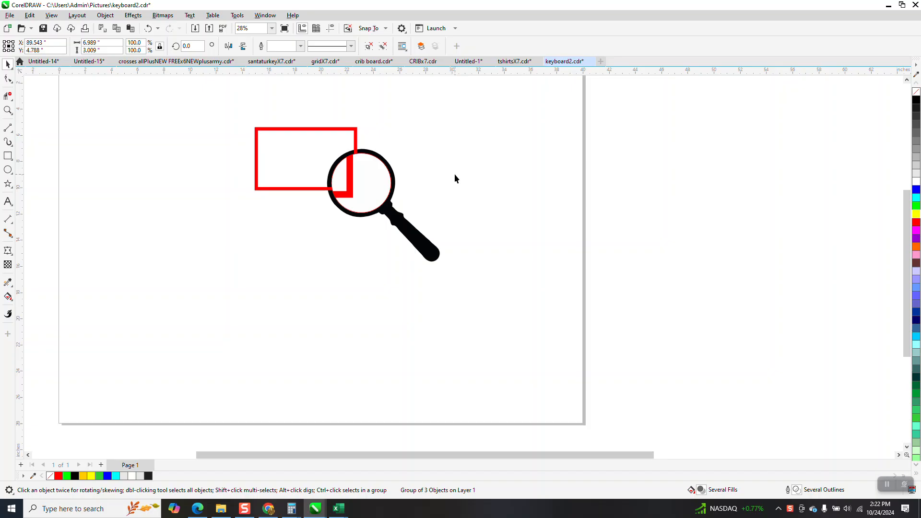
left_click(419, 232)
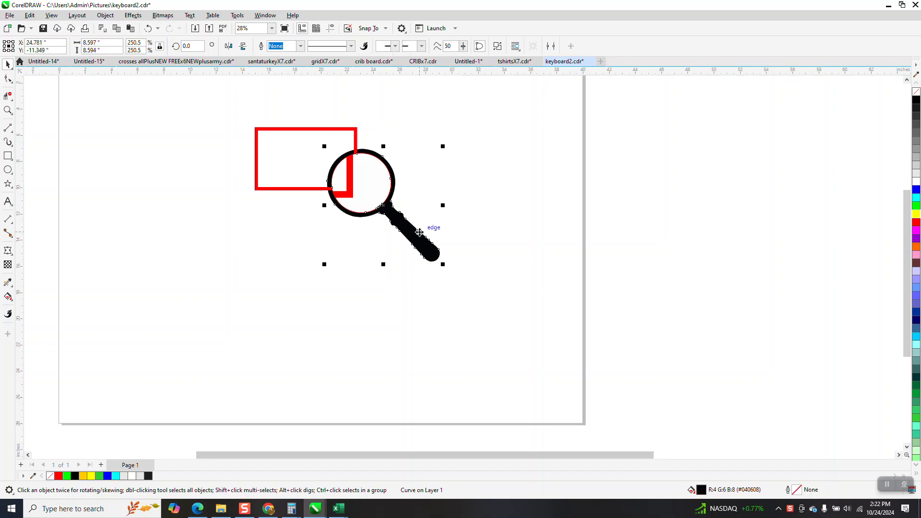
left_click_drag(420, 232, 696, 220)
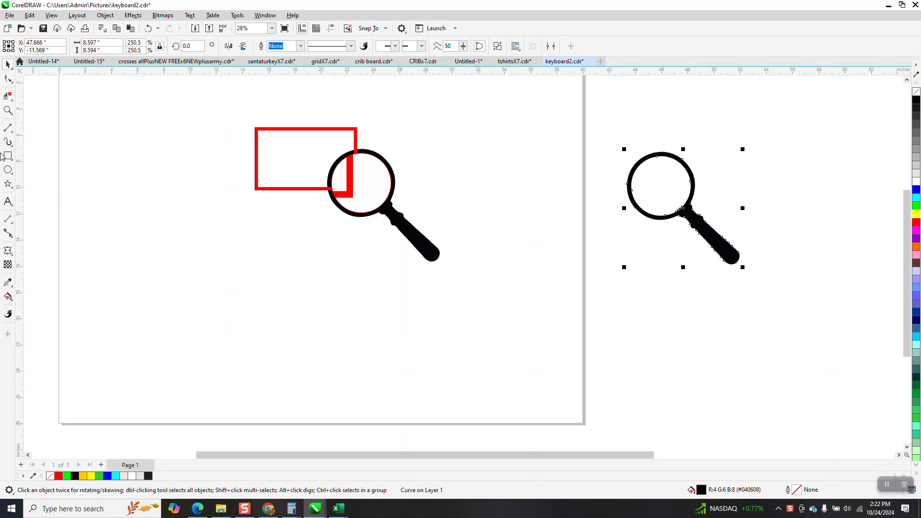
Step: Draw a circle, set its diameter to 4.54 inches, and centre it inside the ring of the copied magnifying glass
left_click(8, 170)
left_click_drag(569, 189, 498, 259)
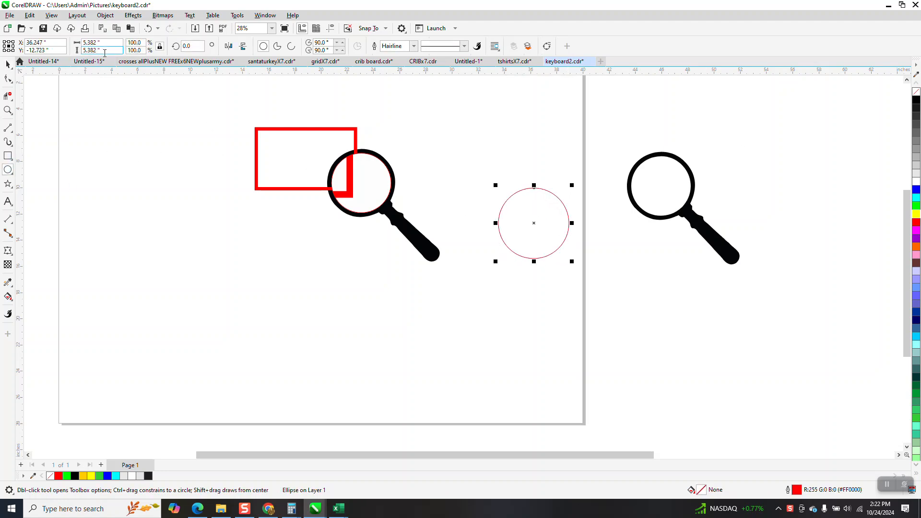
double_click(81, 44)
type("4.")
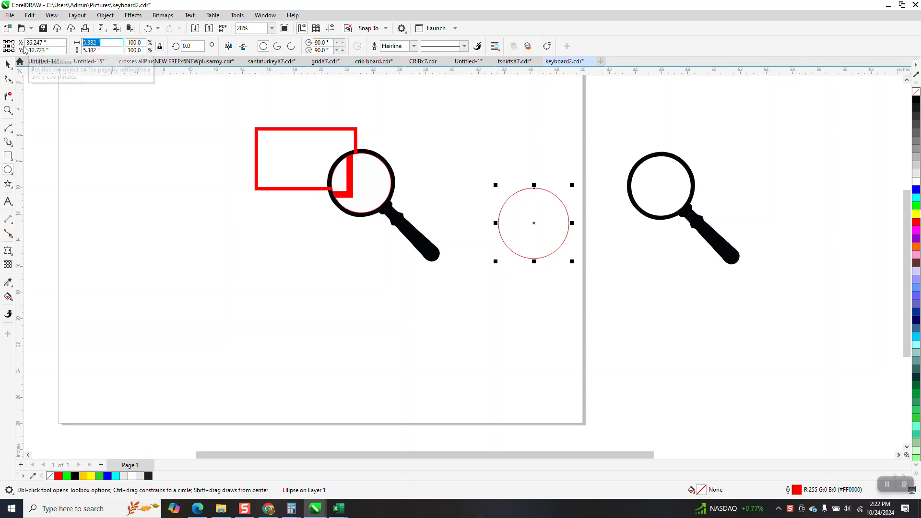
type("54")
key("Return")
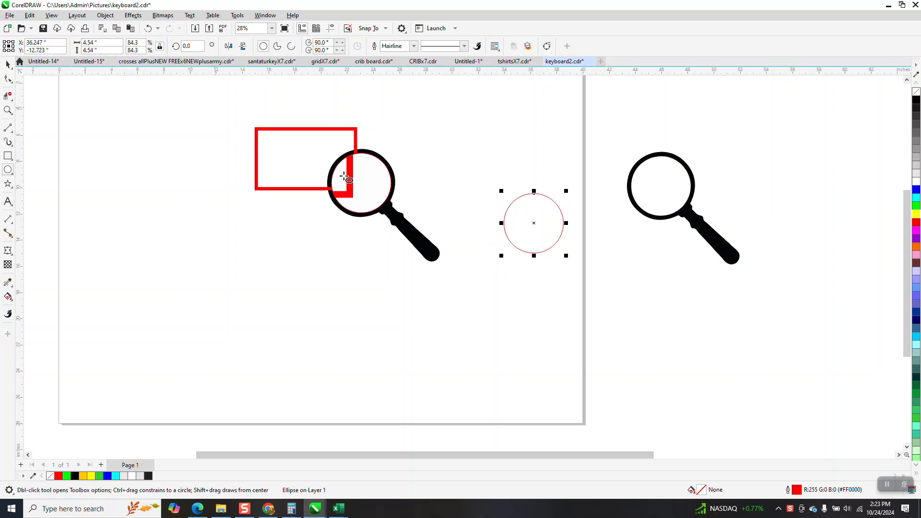
left_click_drag(533, 224, 661, 188)
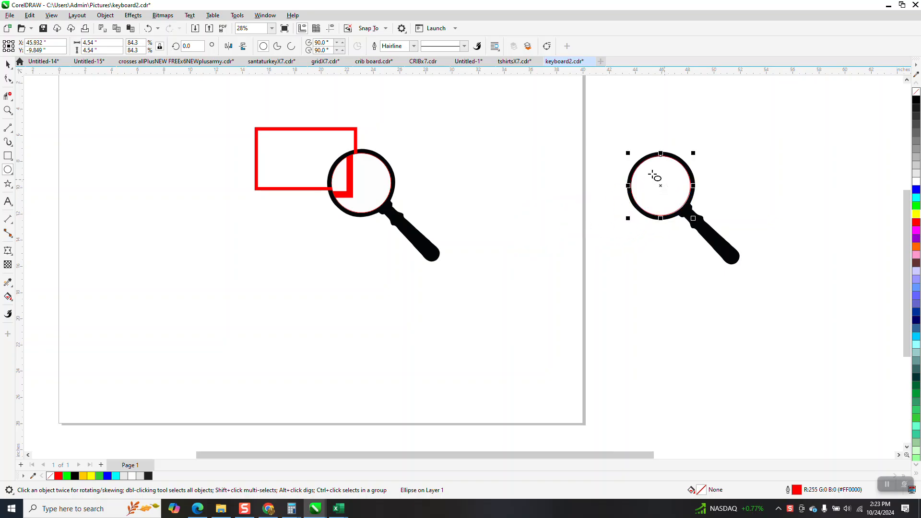
Step: Set the nudge distance to 5 inches and nudge the circle 10 inches right, out of the magnifying glass
scroll(664, 187, "down", 1)
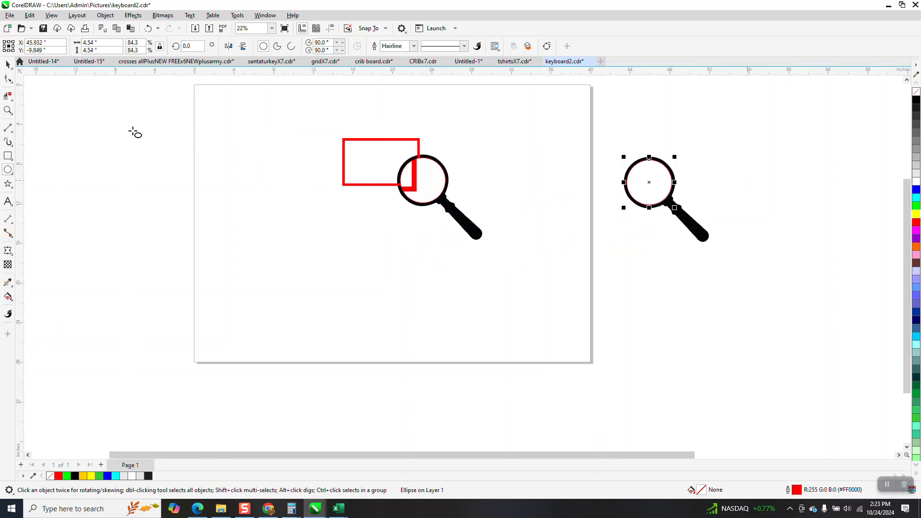
left_click(8, 156)
scroll(633, 252, "down", 1)
left_click(7, 65)
left_click(183, 123)
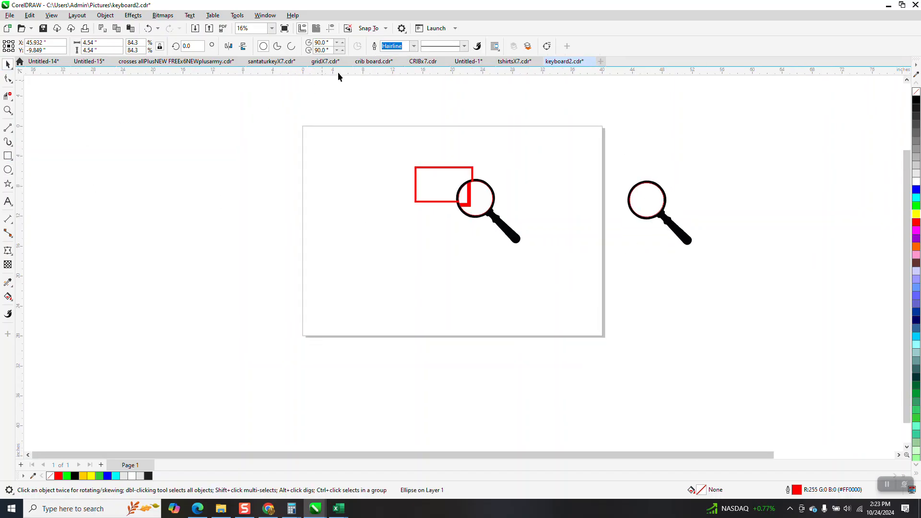
left_click_drag(336, 47, 317, 46)
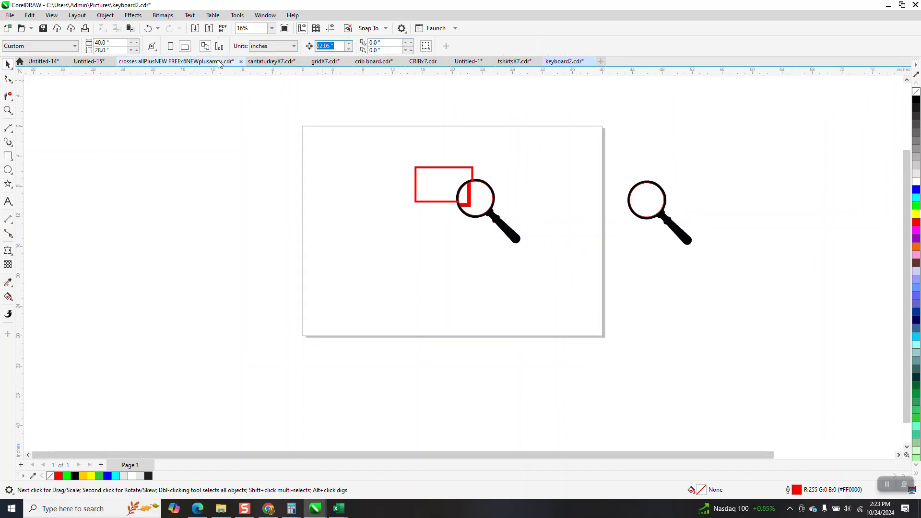
type("5")
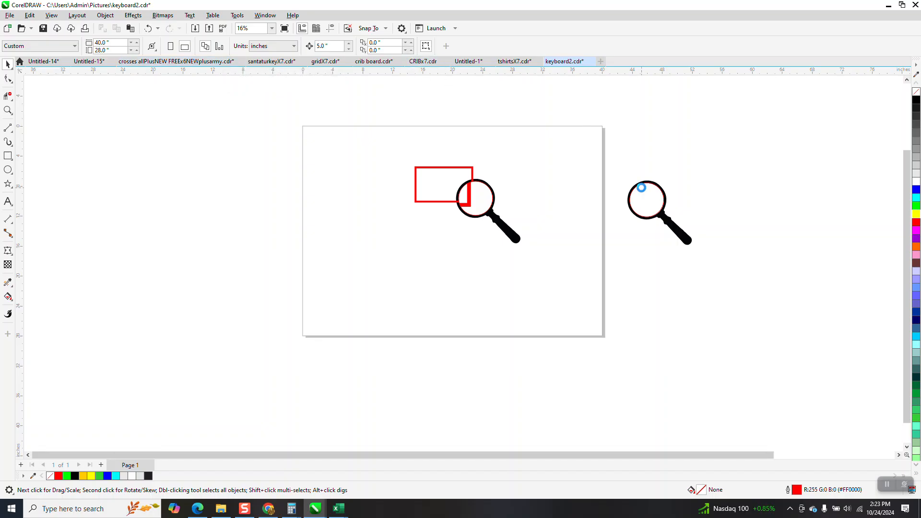
left_click(641, 187)
key("Right")
key("Right")
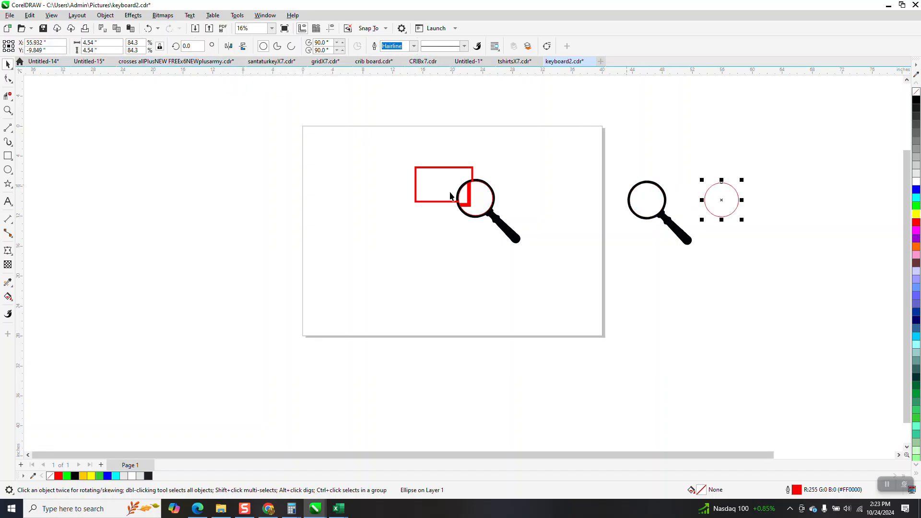
Step: Draw a rectangle about 8.1 by 5.9 inches with its lower-left corner at the circle's centre, and set its outline width to 0.333 in
left_click(8, 156)
left_click_drag(783, 156, 722, 200)
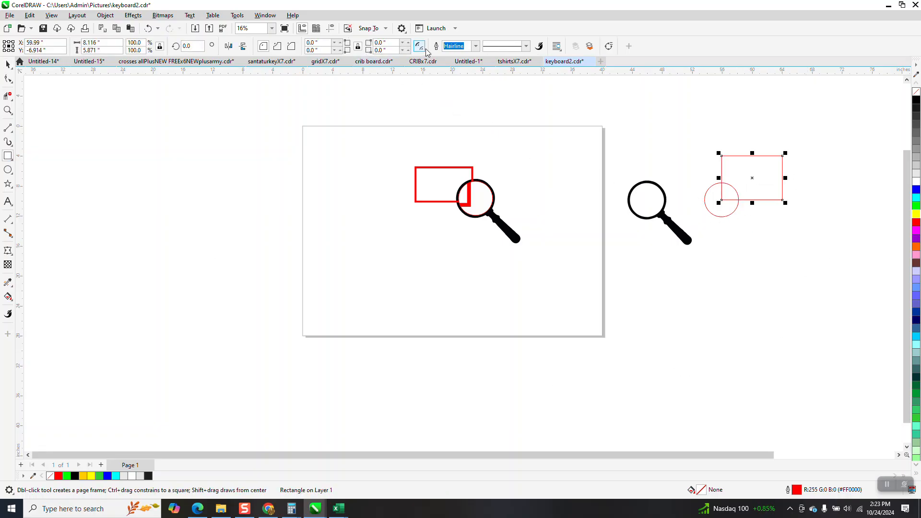
left_click(477, 46)
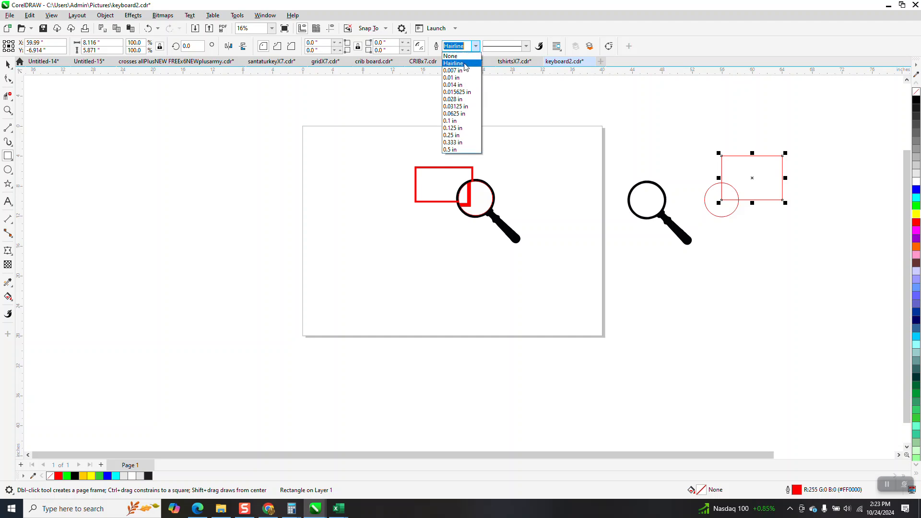
left_click(459, 120)
left_click(477, 46)
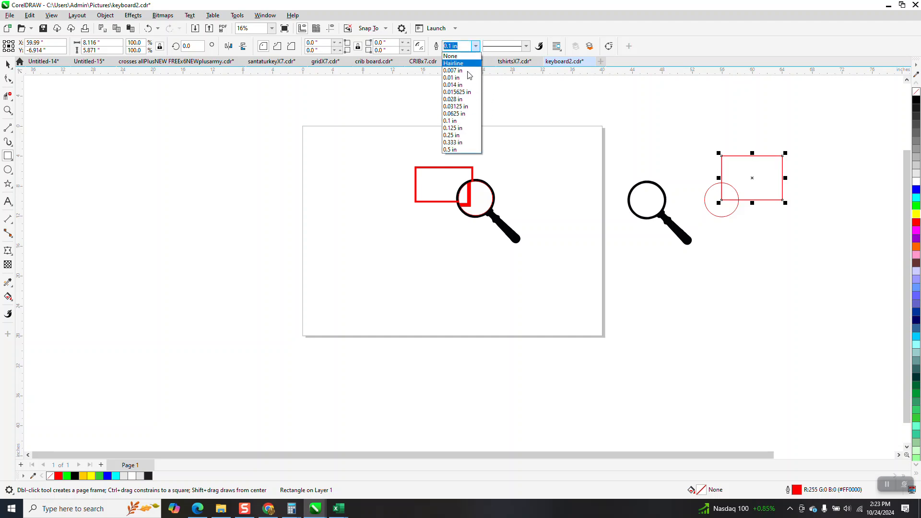
left_click(460, 142)
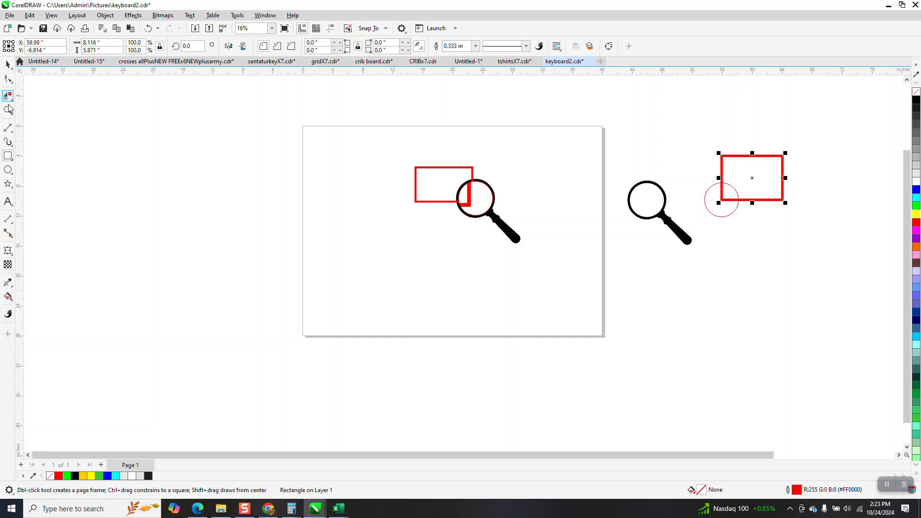
Step: Bring up the Lens effect settings for the circle, and move the circle clear of the rectangle to its lower right
left_click(8, 110)
left_click_drag(639, 126, 865, 253)
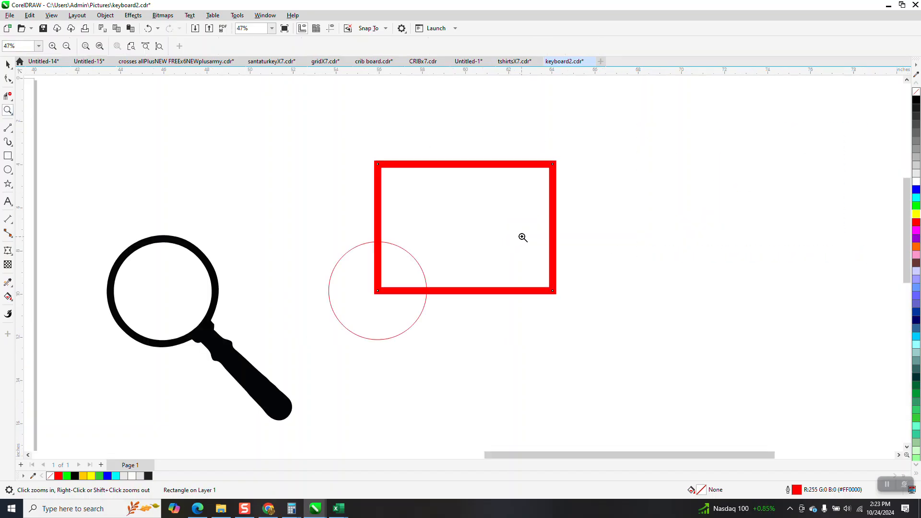
left_click(10, 65)
key("space")
left_click(344, 329)
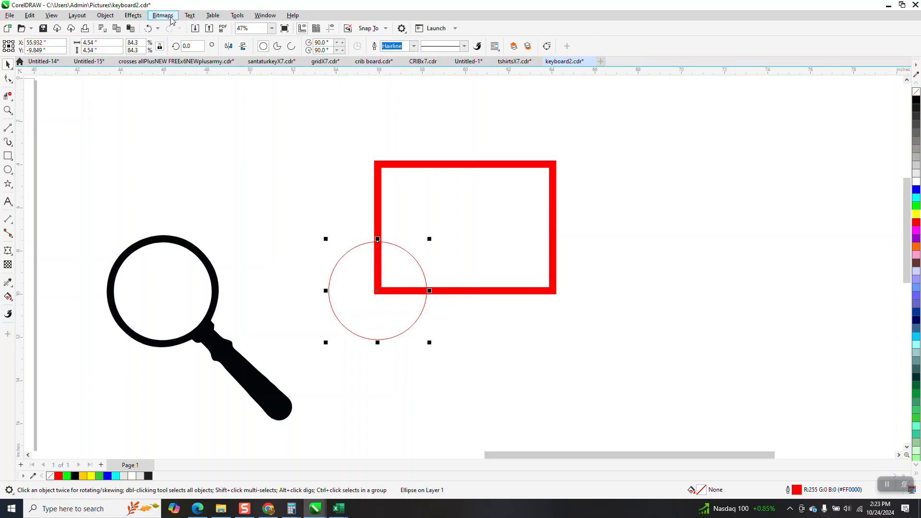
left_click(133, 15)
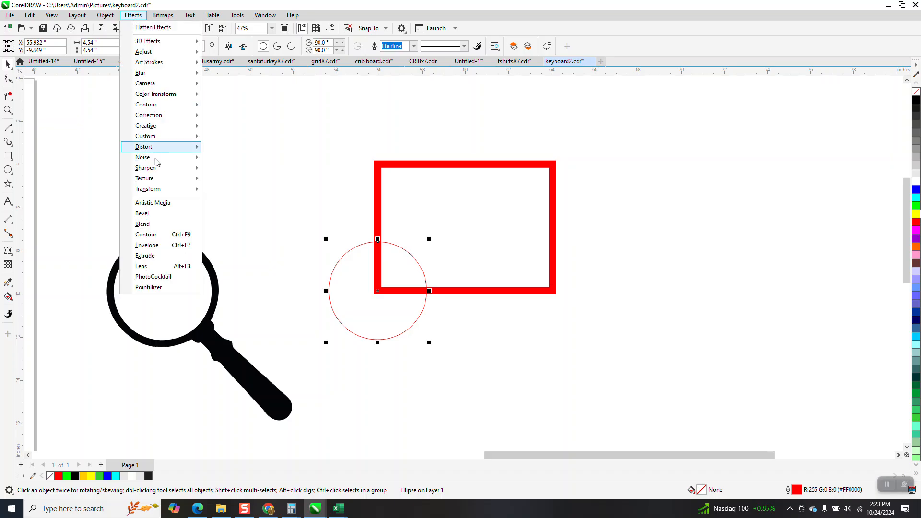
left_click(143, 267)
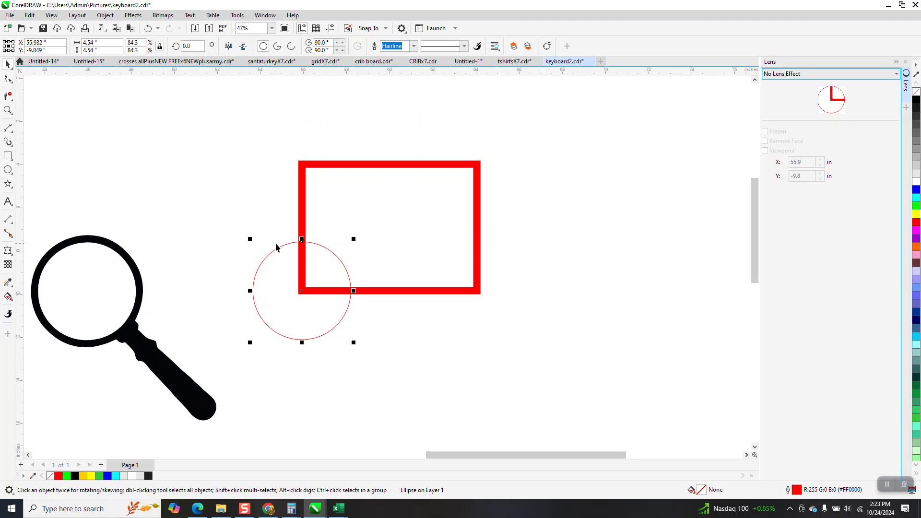
left_click_drag(290, 316, 581, 391)
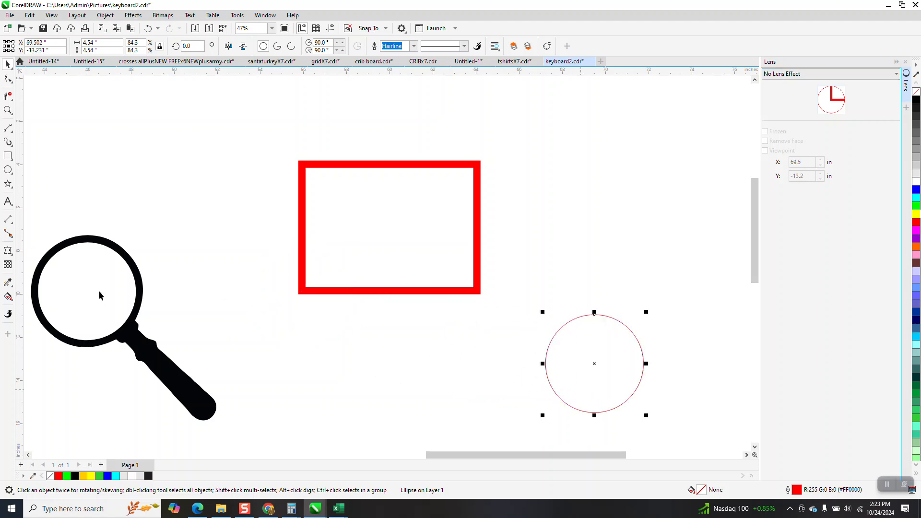
left_click(7, 156)
left_click_drag(217, 154, 154, 217)
key("Delete")
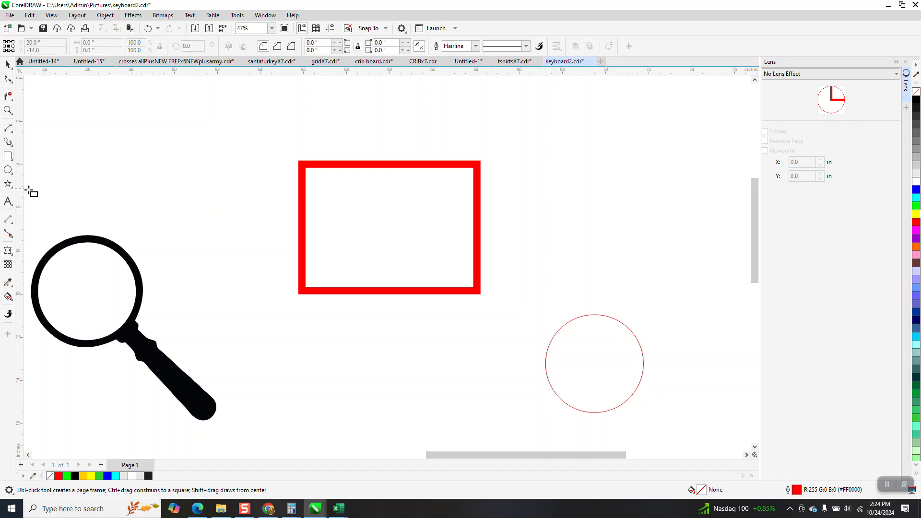
Step: Draw a second circle above the magnifying glass and set its diameter to 4.54 inches
left_click(8, 170)
left_click_drag(223, 135, 140, 221)
left_click(105, 44)
type("4")
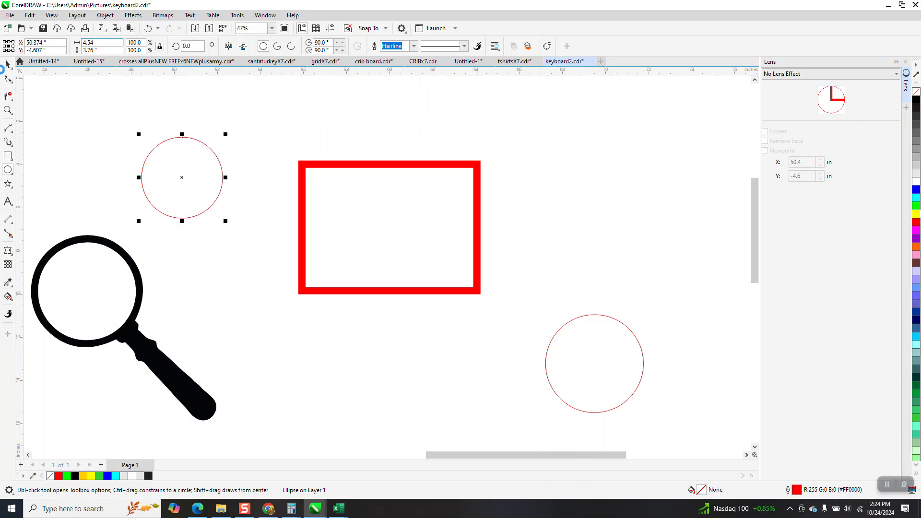
type(".54")
key("Return")
Step: Centre the new circle in the magnifying glass ring, and nudge it 10 inches right onto the rectangle's lower-left corner
key("space")
left_click_drag(183, 178, 87, 293)
key("shift+Right")
key("shift+Right")
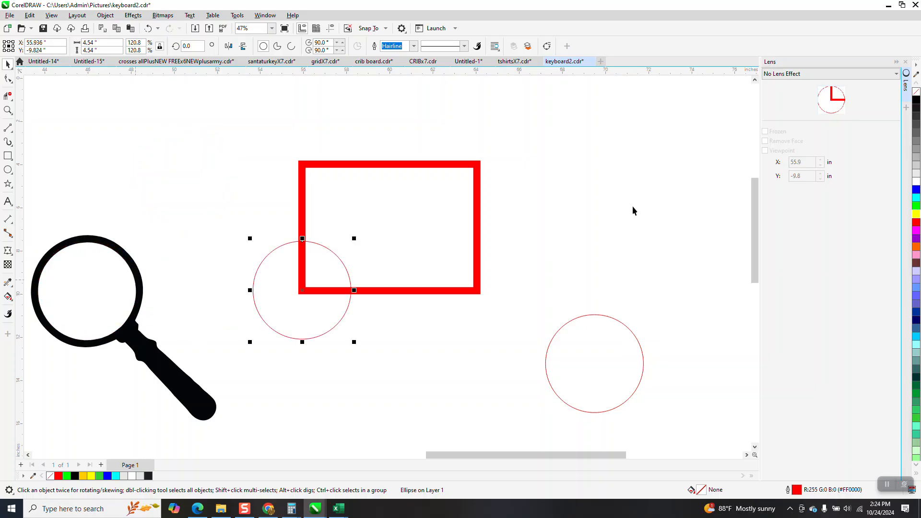
key("Escape")
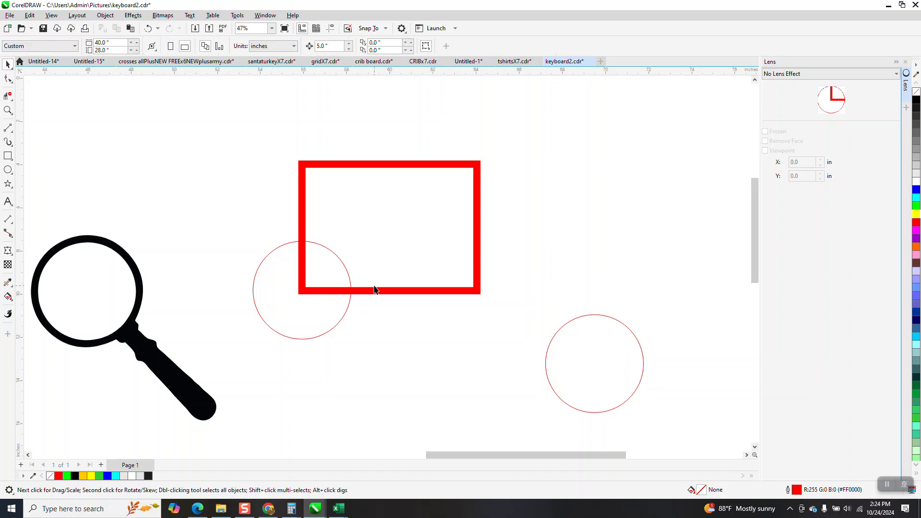
Step: Apply the Magnify lens effect to the circle over the rectangle's lower-left corner
left_click(336, 325)
left_click(905, 61)
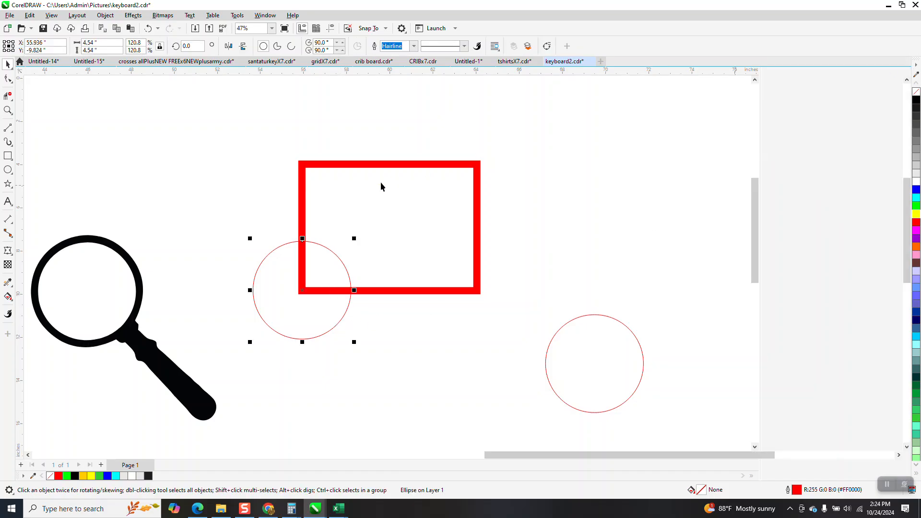
left_click(133, 14)
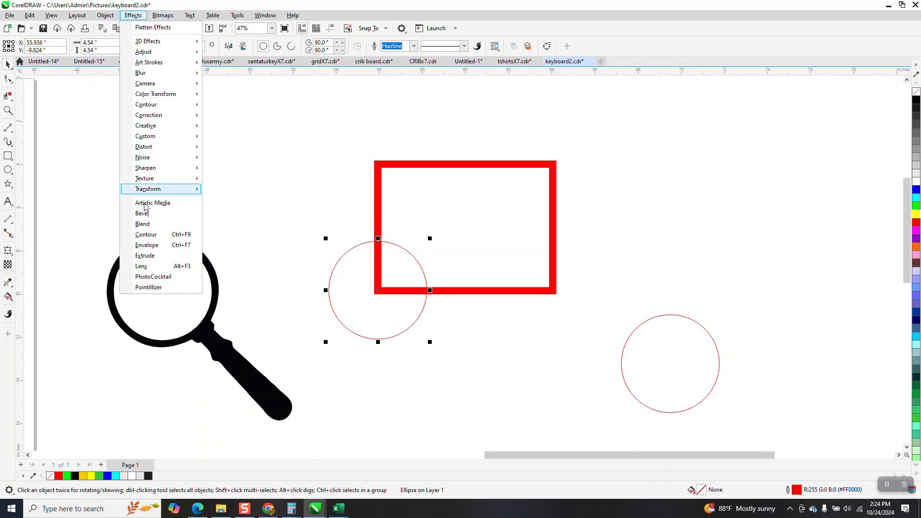
left_click(147, 267)
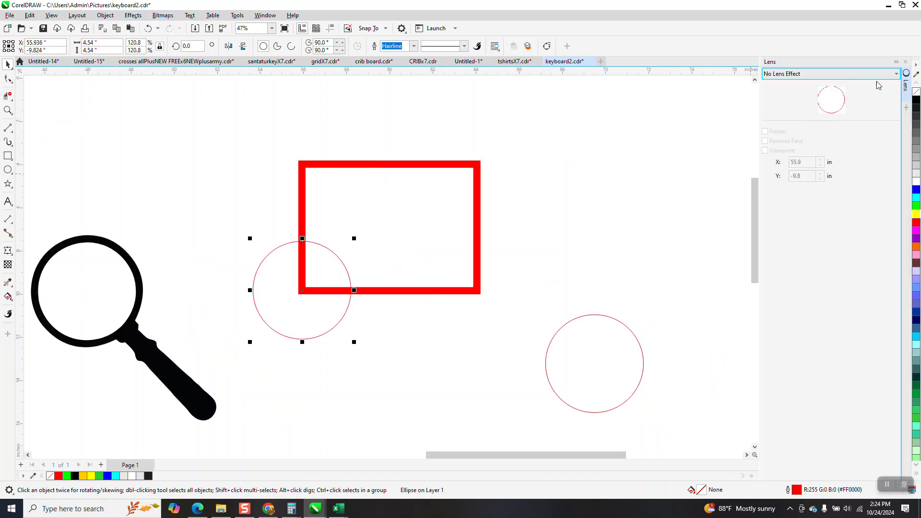
left_click(898, 78)
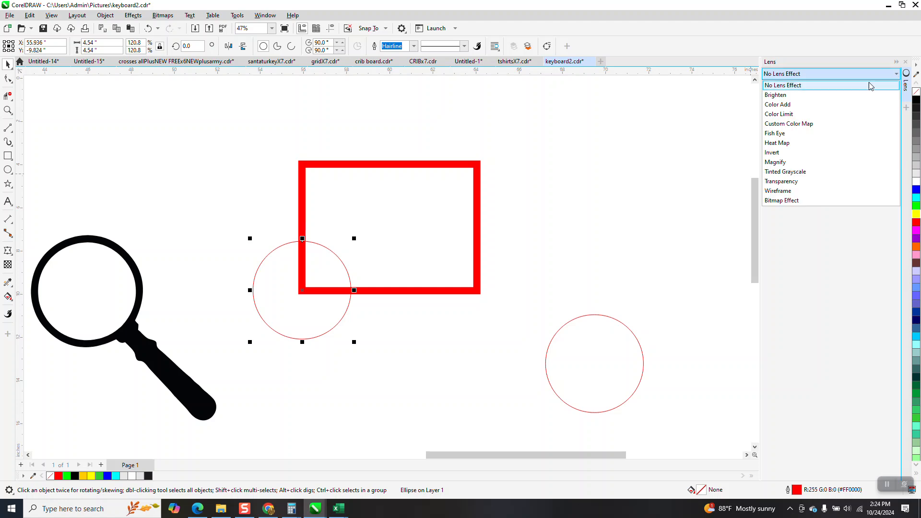
left_click(774, 166)
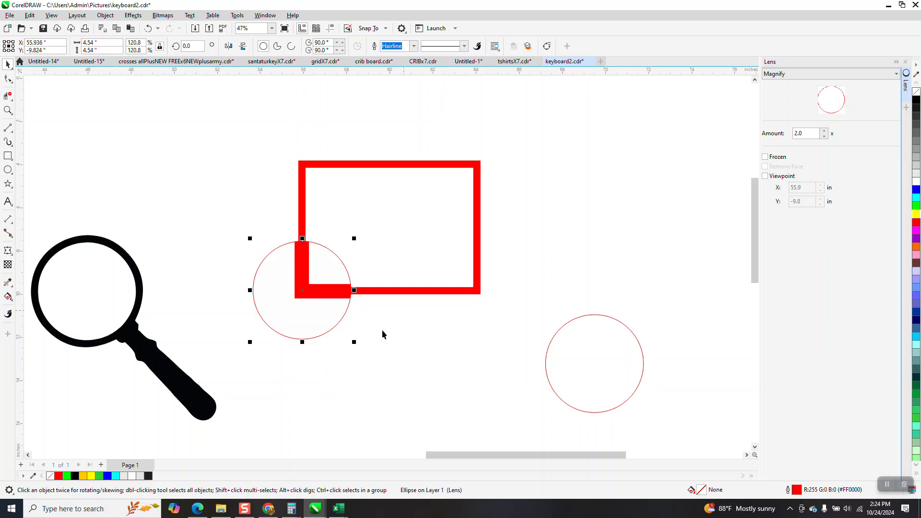
Step: Move the other circle over the rectangle's upper-right corner, order it to the front of the page, and close the Lens settings
left_click_drag(566, 325, 462, 127)
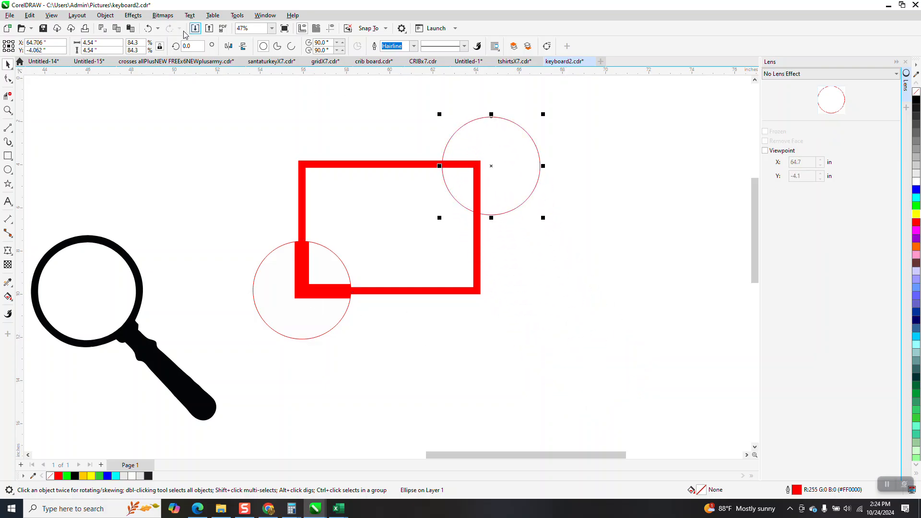
left_click(133, 16)
mouse_move(144, 126)
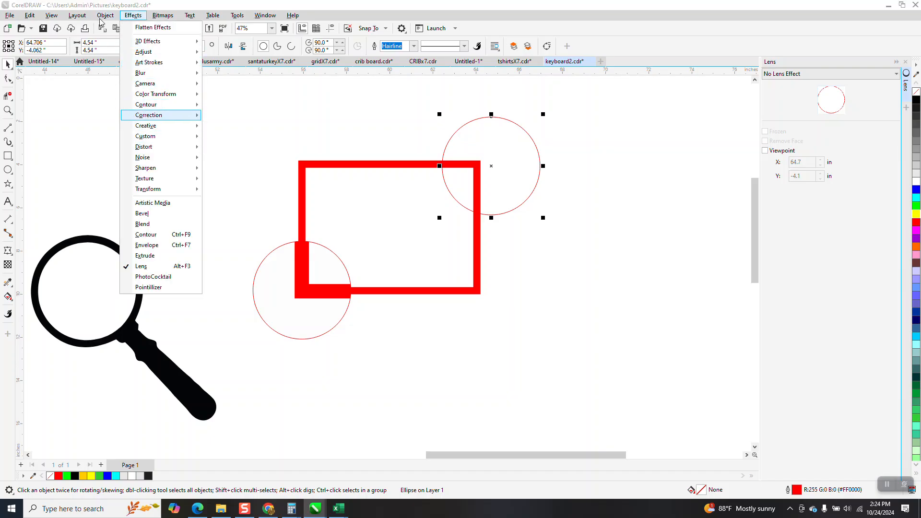
mouse_move(105, 15)
mouse_move(119, 168)
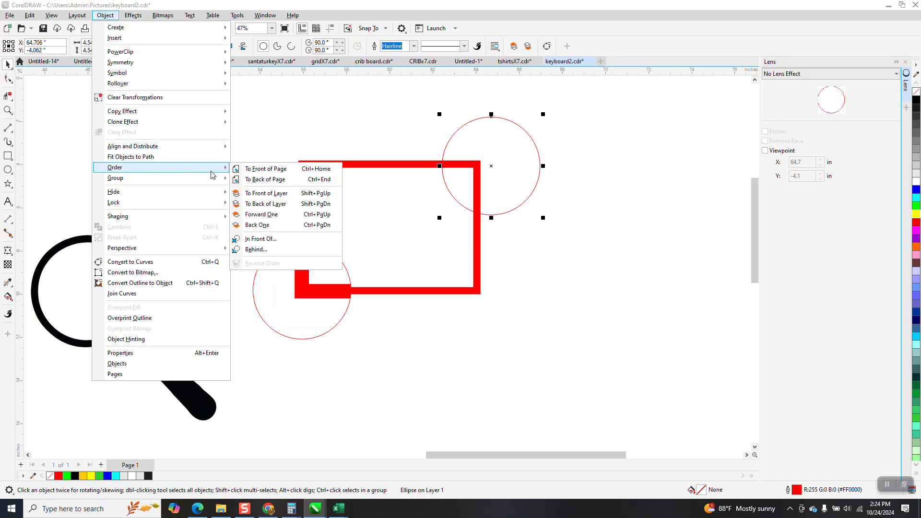
left_click(262, 169)
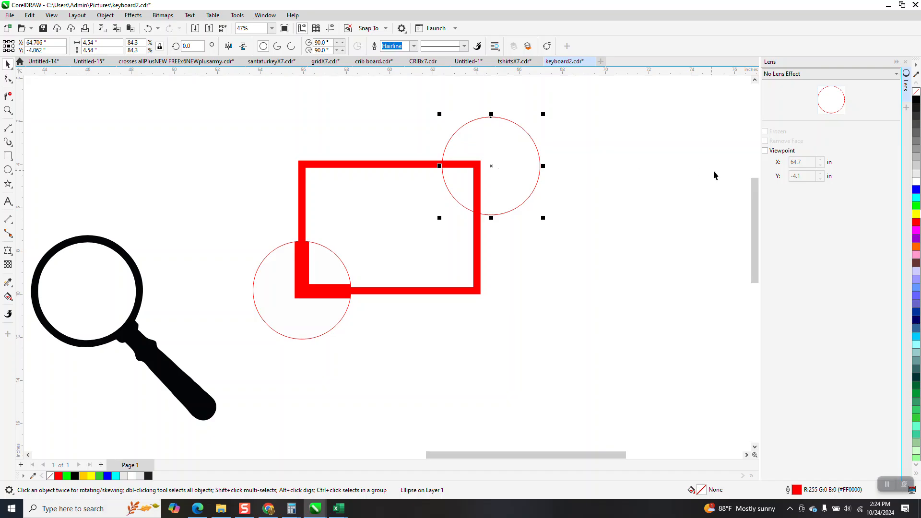
left_click(630, 124)
left_click(907, 62)
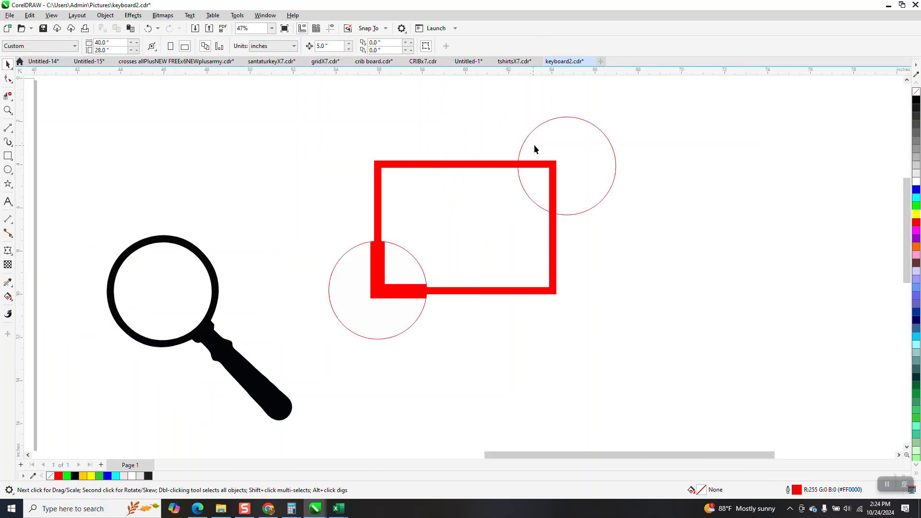
Step: Apply the Magnify lens effect to the circle over the red rectangle's upper-right corner
left_click(611, 148)
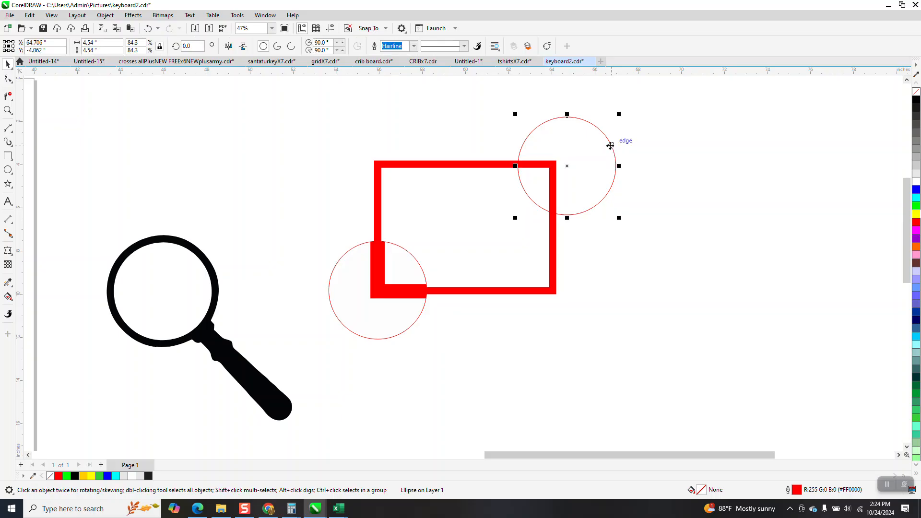
left_click(106, 15)
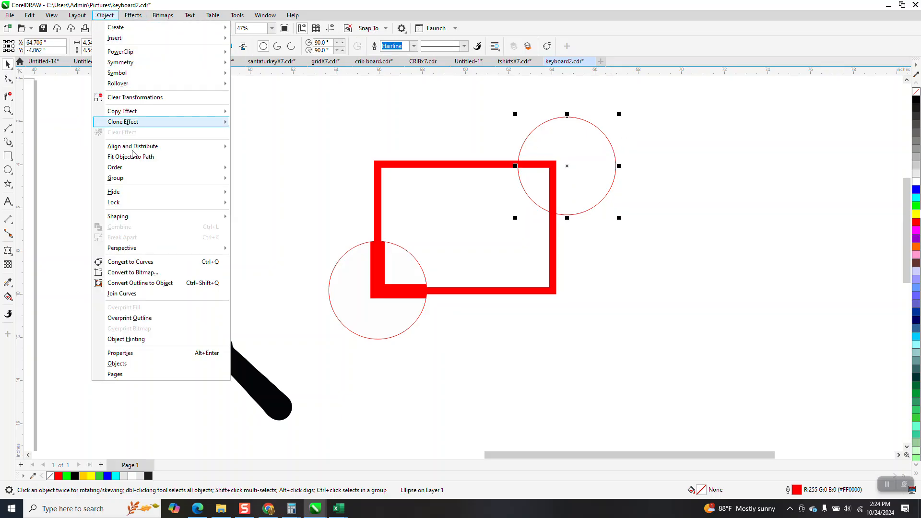
mouse_move(131, 169)
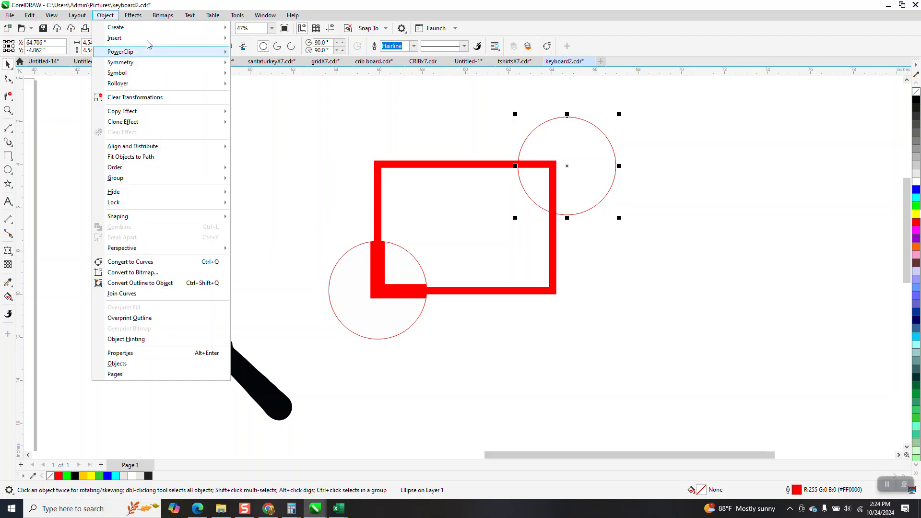
left_click(133, 15)
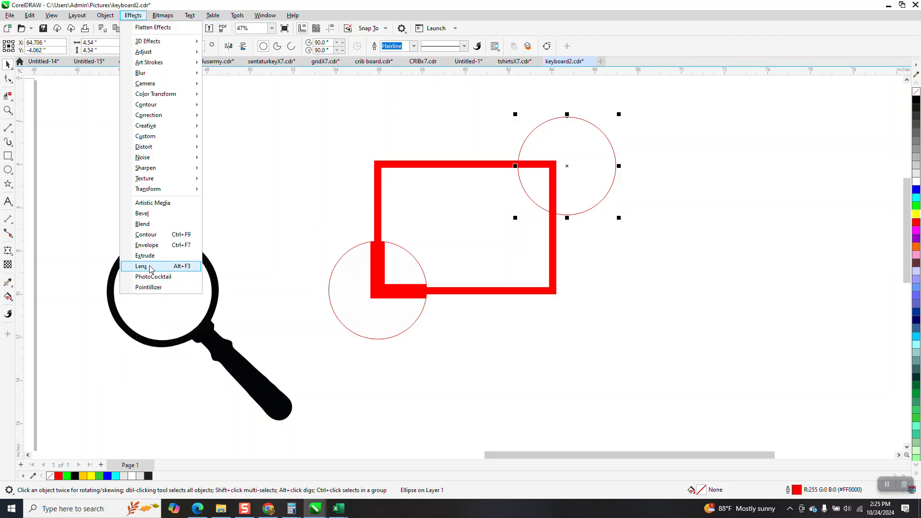
left_click(141, 266)
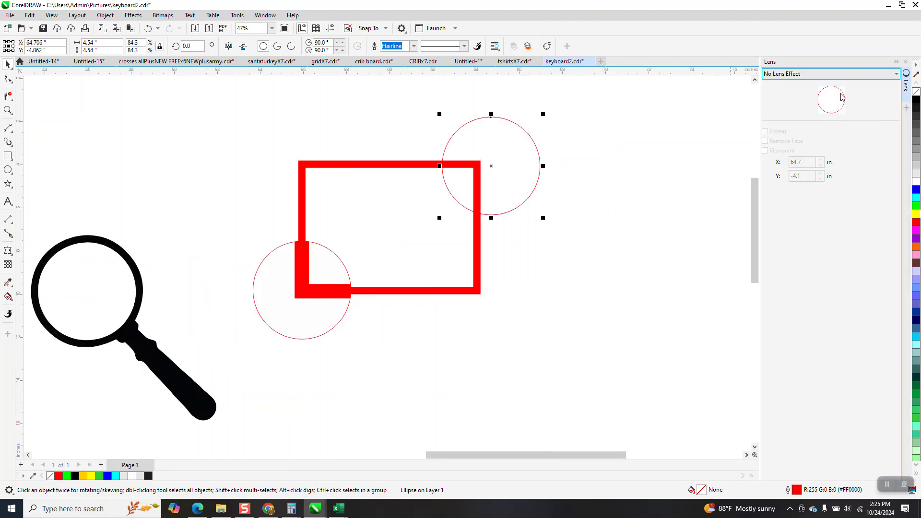
left_click(895, 76)
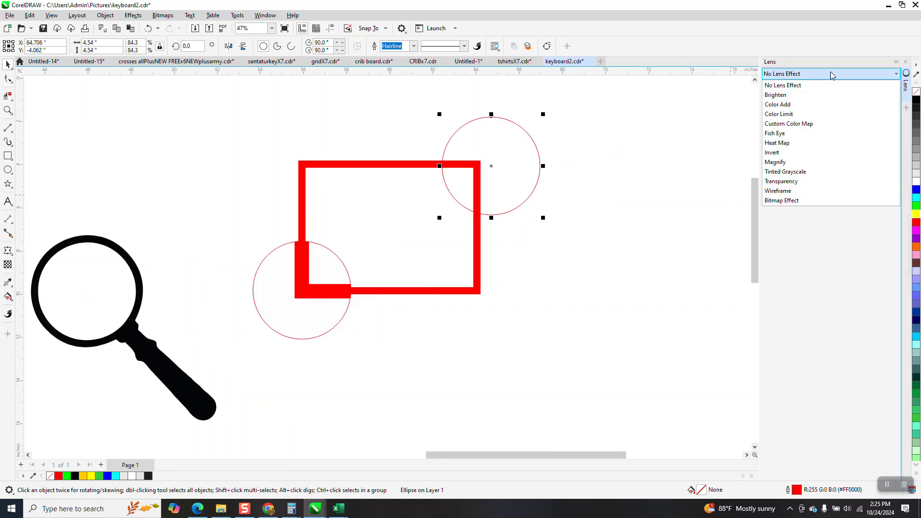
left_click(780, 162)
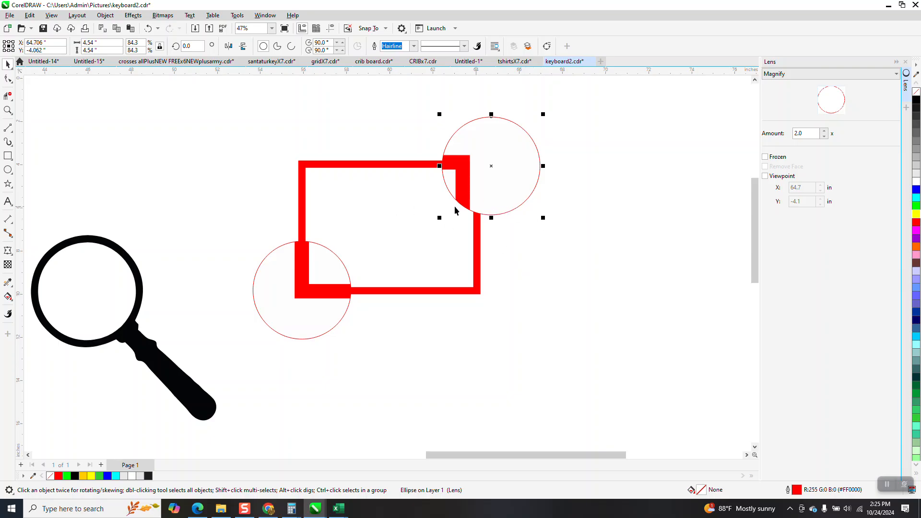
Step: Draw a circle about 5.53 inches in diameter above the loose magnifying glass and move it onto the rectangle's upper-left corner
scroll(485, 204, "down", 1)
scroll(485, 204, "down", 1)
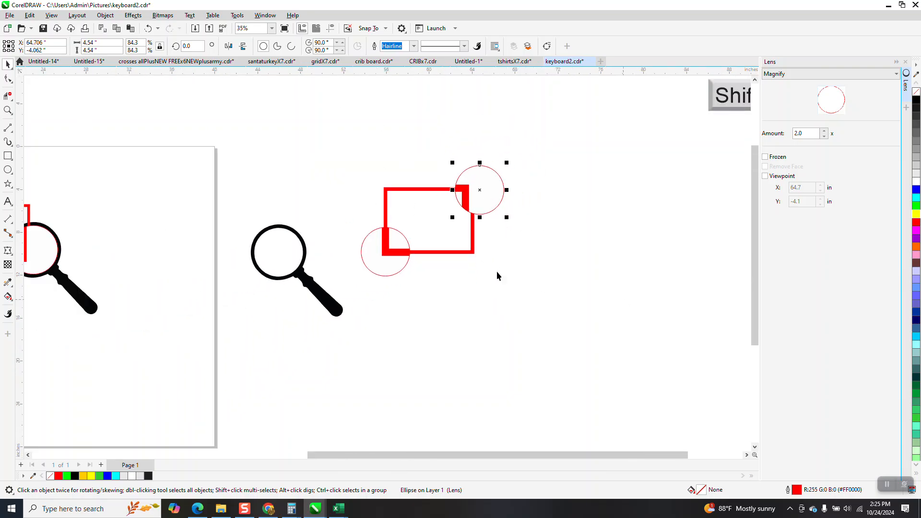
scroll(504, 233, "up", 2)
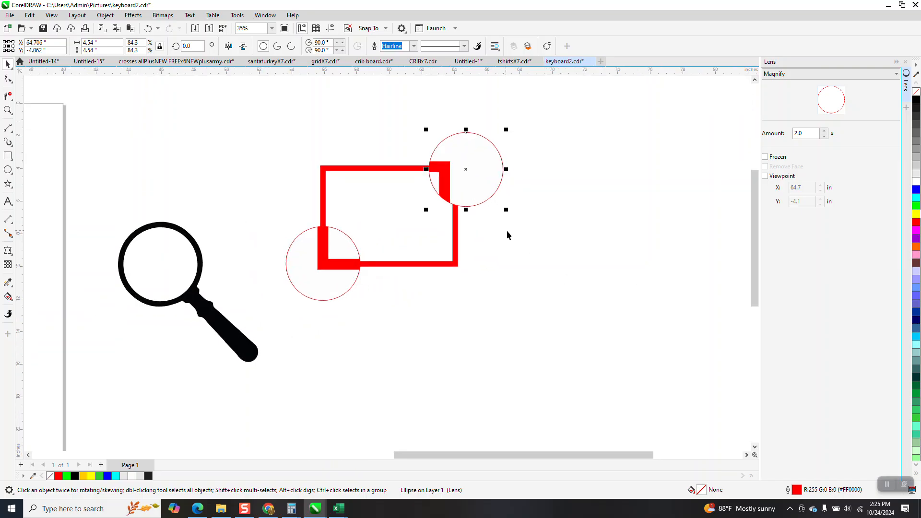
left_click_drag(469, 459, 402, 462)
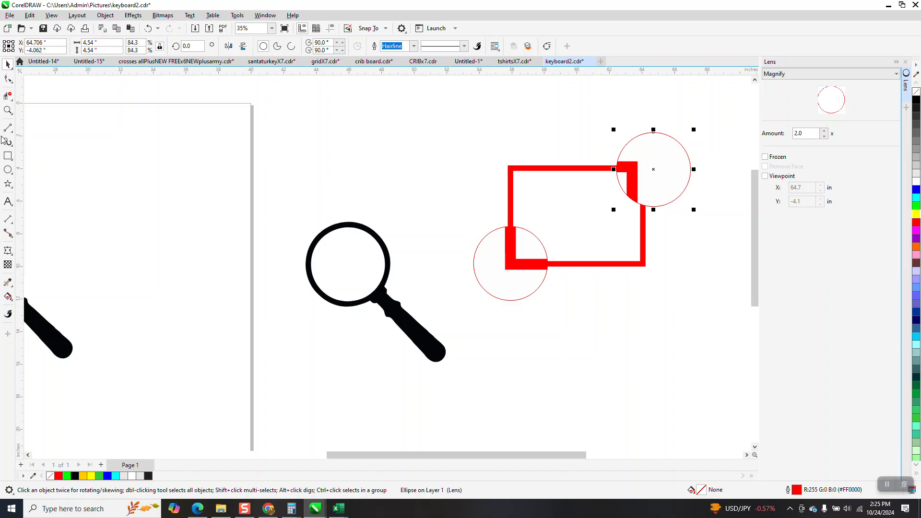
mouse_move(446, 116)
left_mouse_down()
mouse_move(417, 203)
mouse_move(350, 212)
left_mouse_up()
left_click(8, 64)
left_click_drag(400, 168, 512, 174)
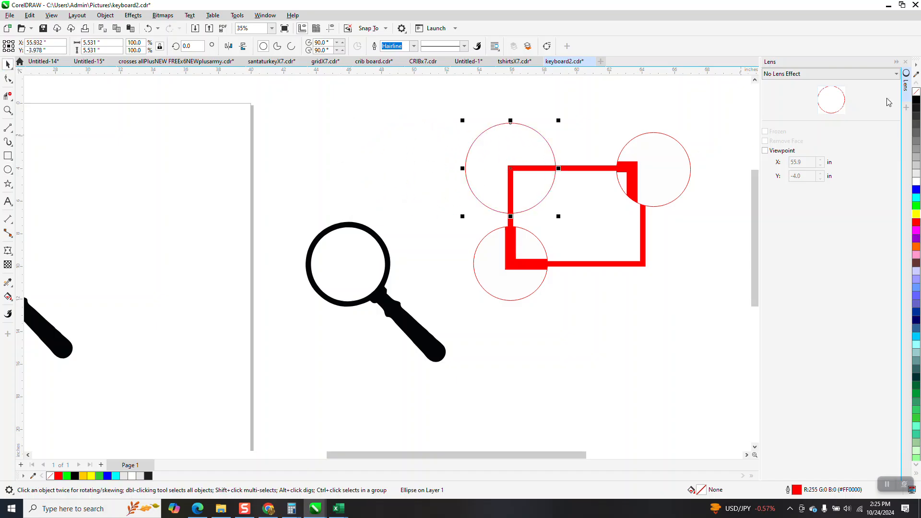
Step: Apply the Fish Eye lens effect to the circle over the rectangle's upper-left corner, and move that circle off to the page edge
left_click(898, 74)
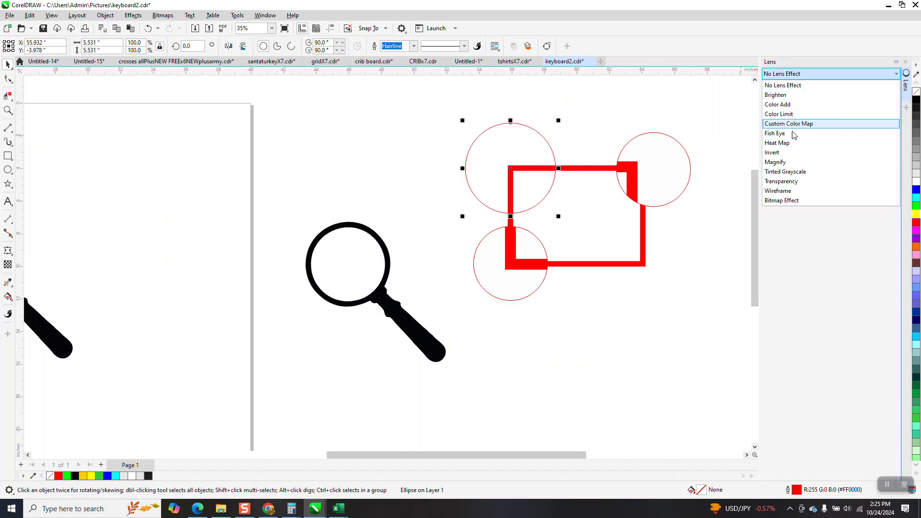
left_click(780, 133)
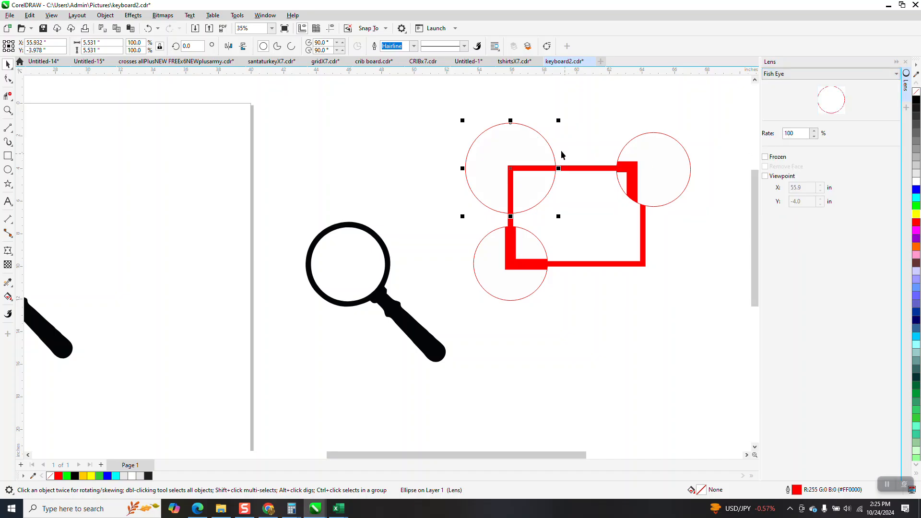
left_click(715, 114)
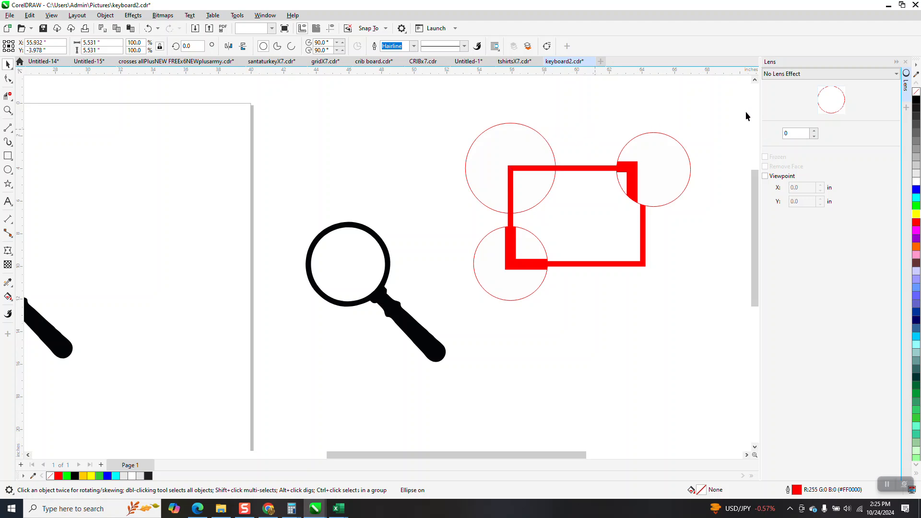
left_click(538, 136)
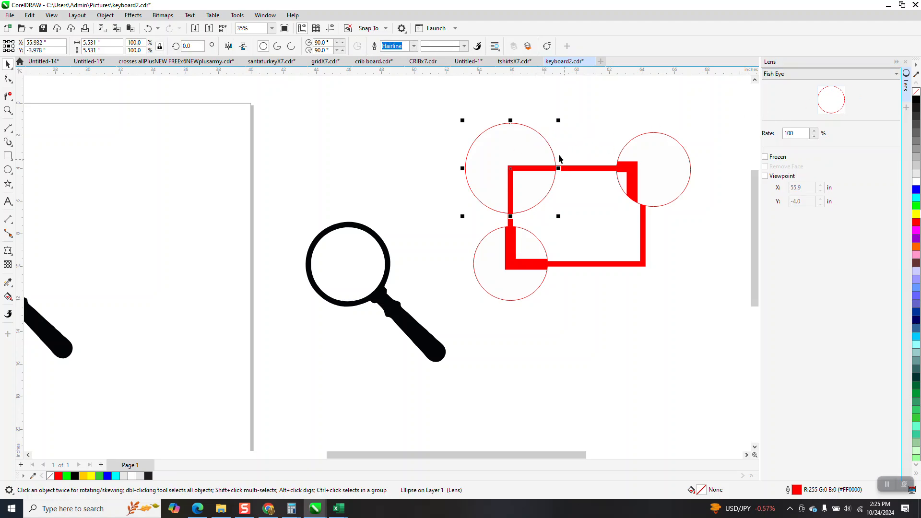
left_click(897, 74)
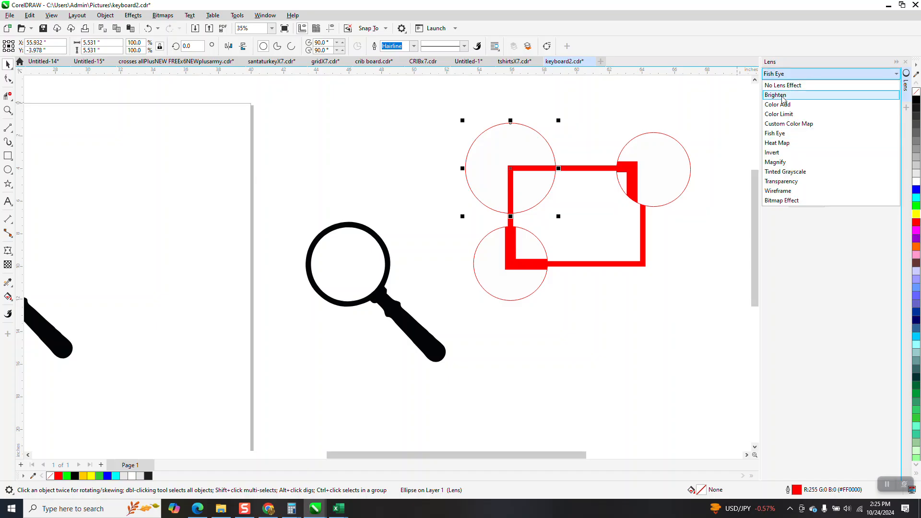
left_click(771, 136)
left_click_drag(513, 162, 315, 162)
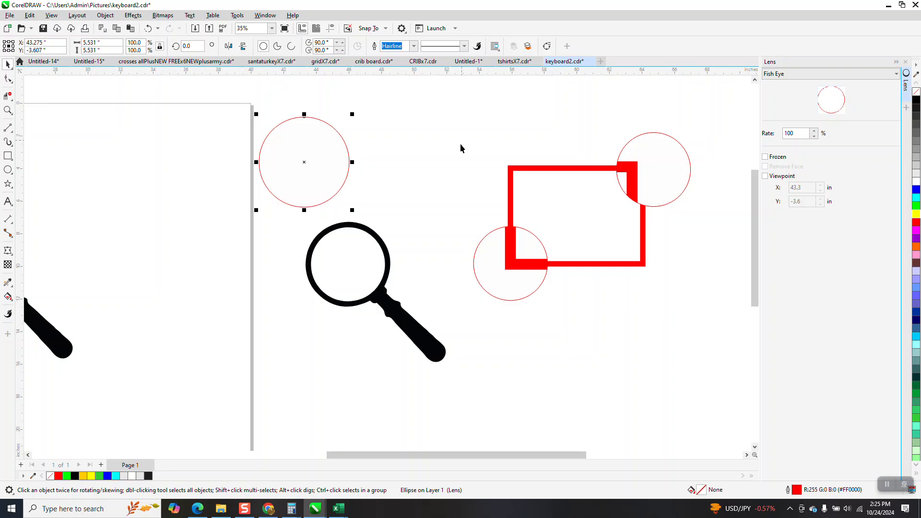
Step: Move the lens circle out of the ring of the magnifying glass on the page, and undo the move
scroll(430, 261, "down", 3)
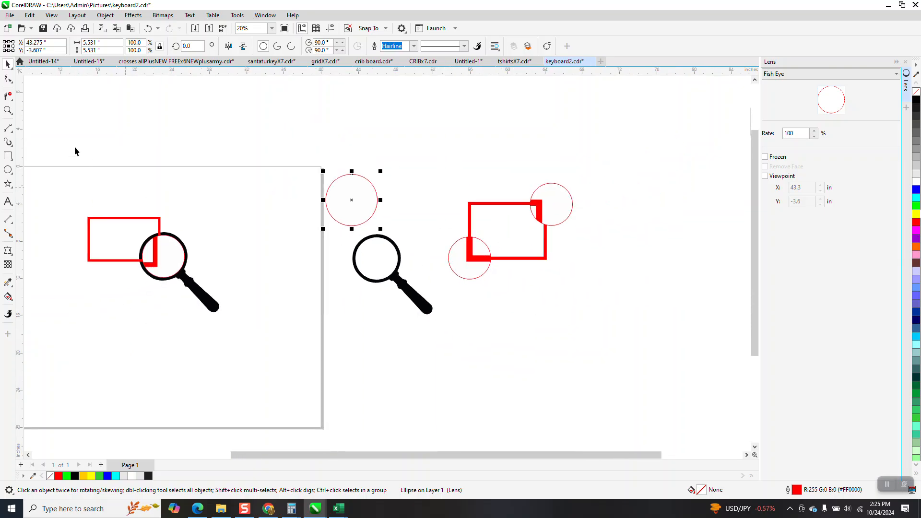
left_click(7, 110)
left_click_drag(63, 182, 288, 340)
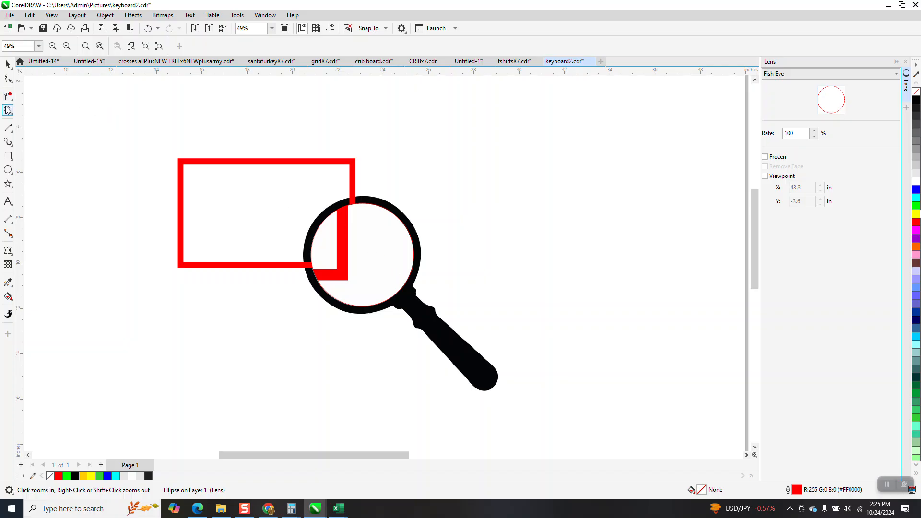
left_click_drag(273, 199, 432, 262)
scroll(361, 225, "down", 4)
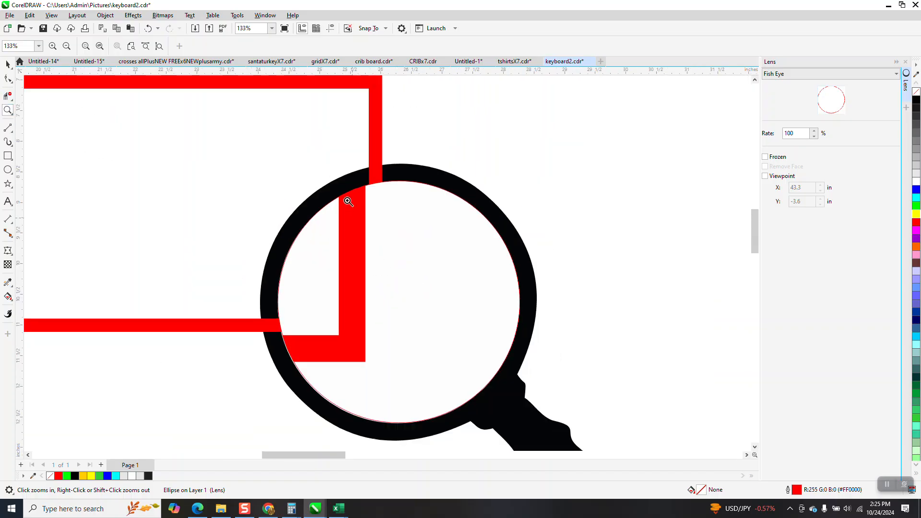
left_click(8, 64)
key("ctrl+z")
left_click_drag(391, 216, 546, 207)
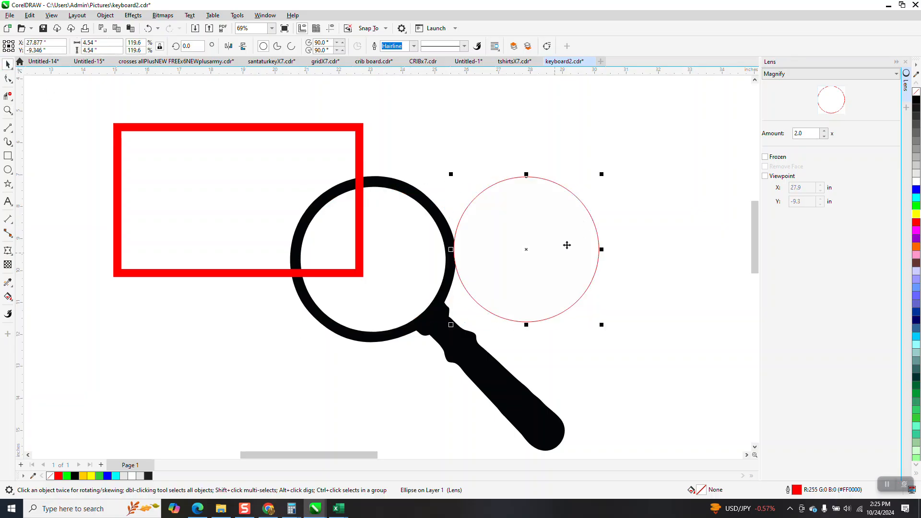
left_click(147, 28)
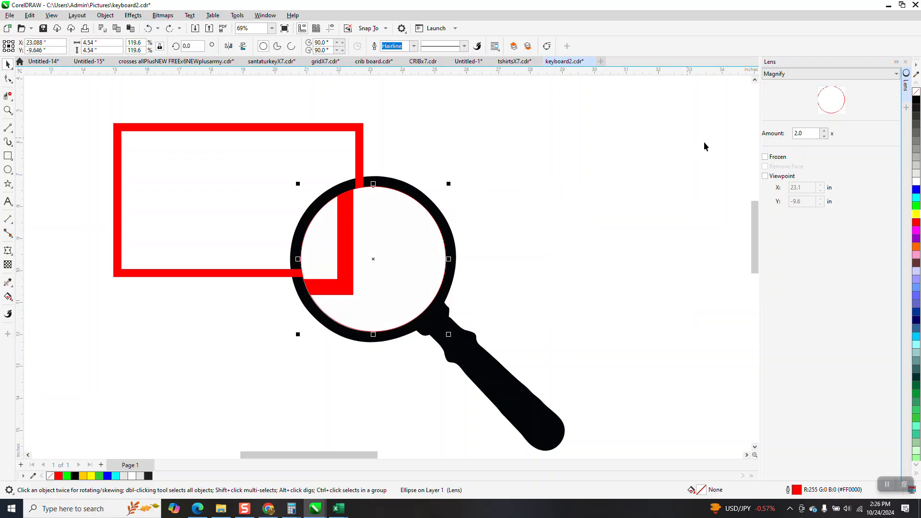
Step: Turn on Frozen for the lens inside the magnifying glass on the page, undo it, and deselect the lens
left_click(766, 158)
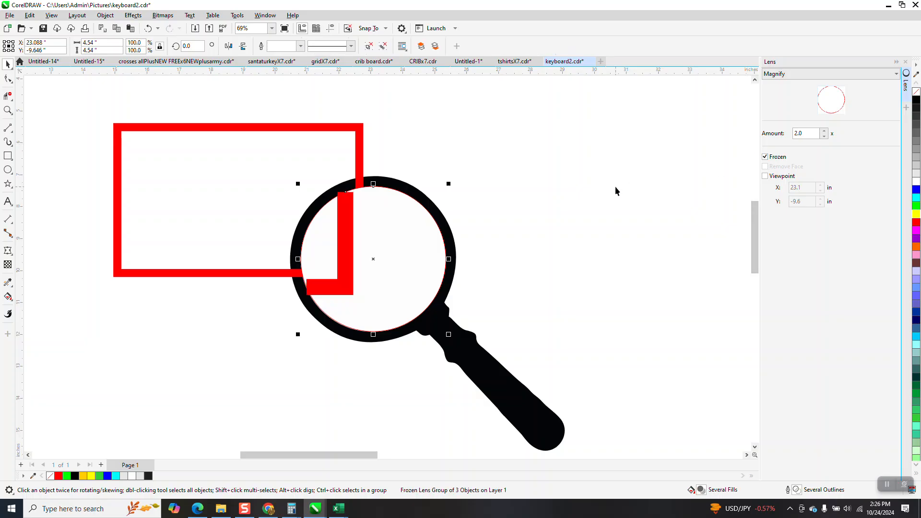
left_click(148, 28)
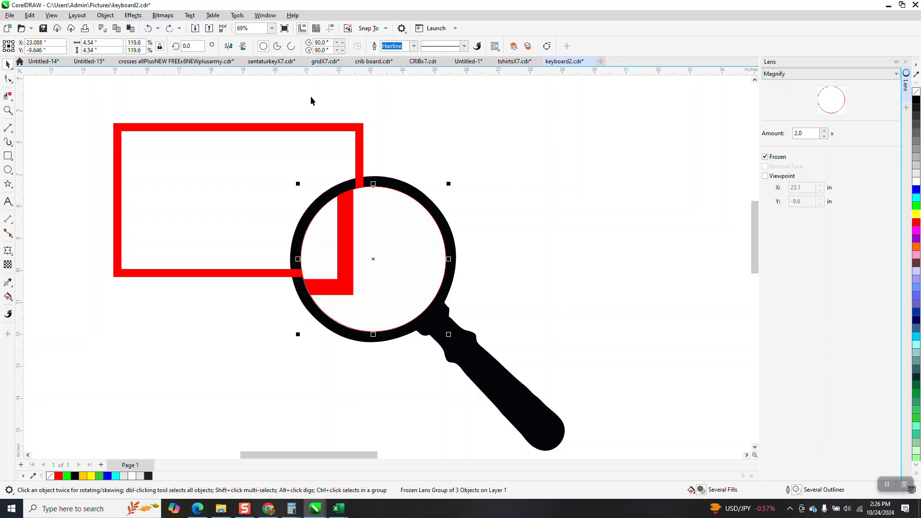
scroll(422, 138, "down", 1)
left_click(484, 189)
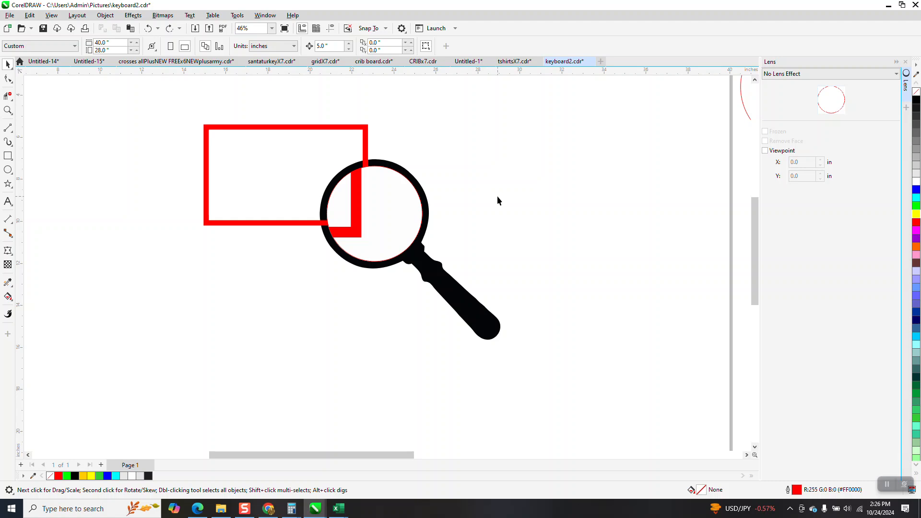
scroll(463, 198, "down", 1)
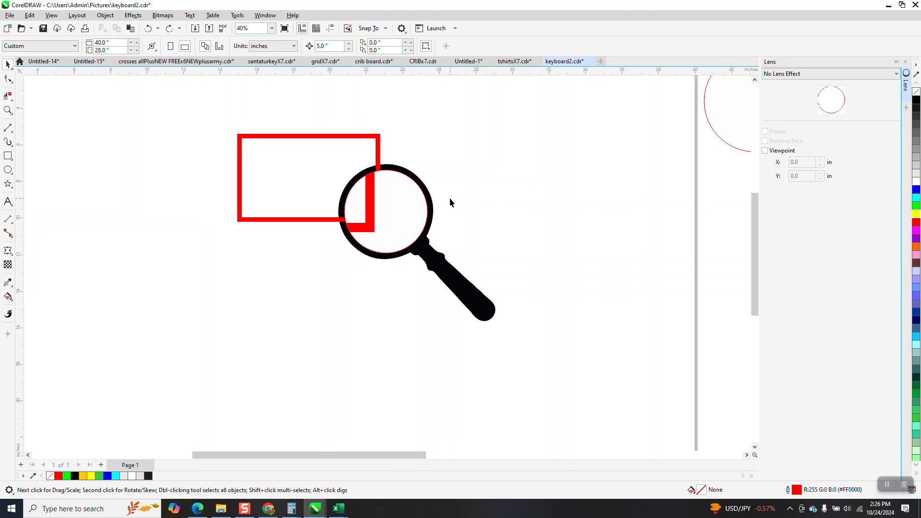